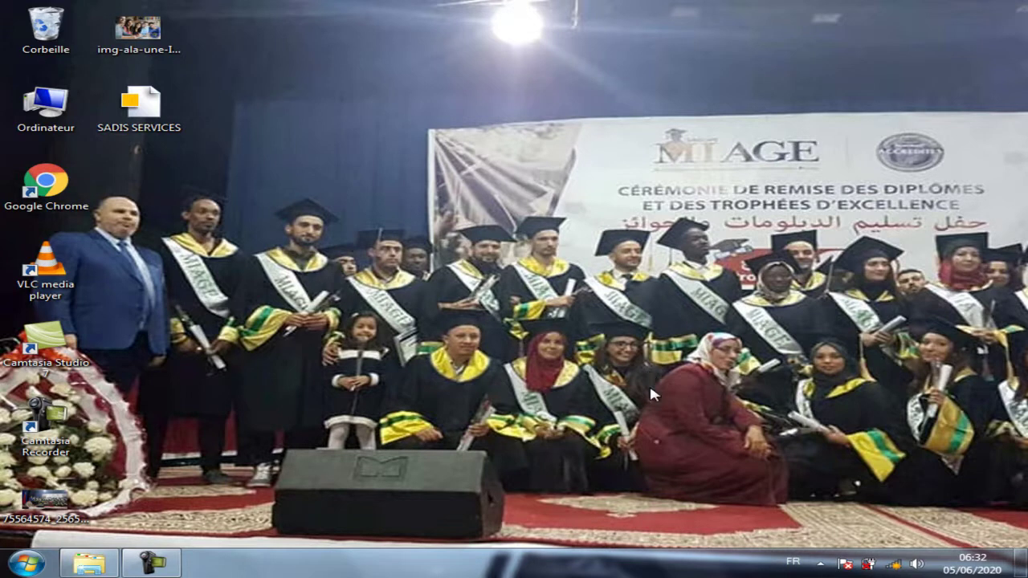
Open the SADIS SERVICES company file from its desktop shortcut.
{"action": "double_click", "coordinate": [151, 107]}
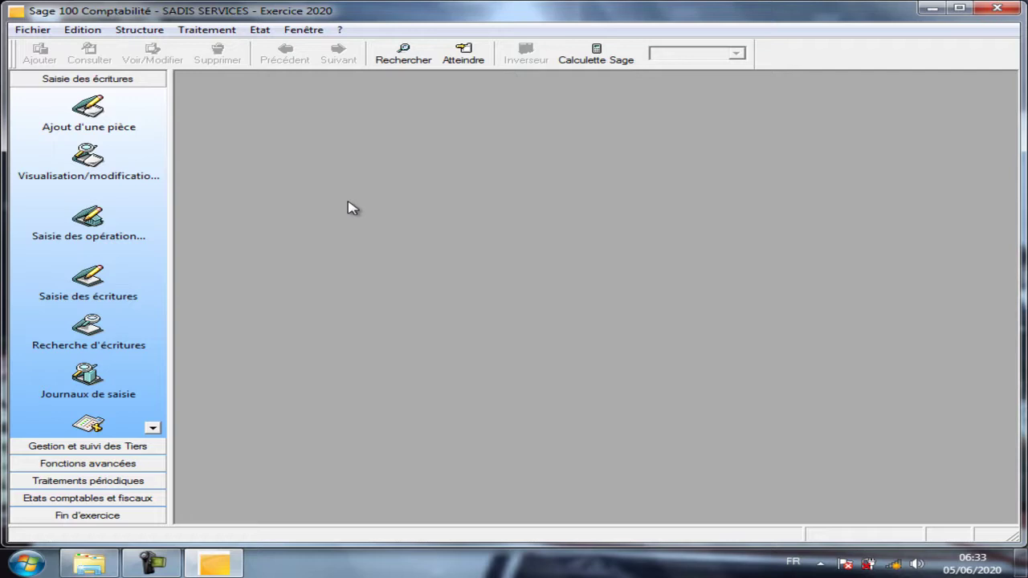
Open Paramètres de sécurité under Fichier > Autorisations d'accès.
{"action": "left_click", "coordinate": [32, 32]}
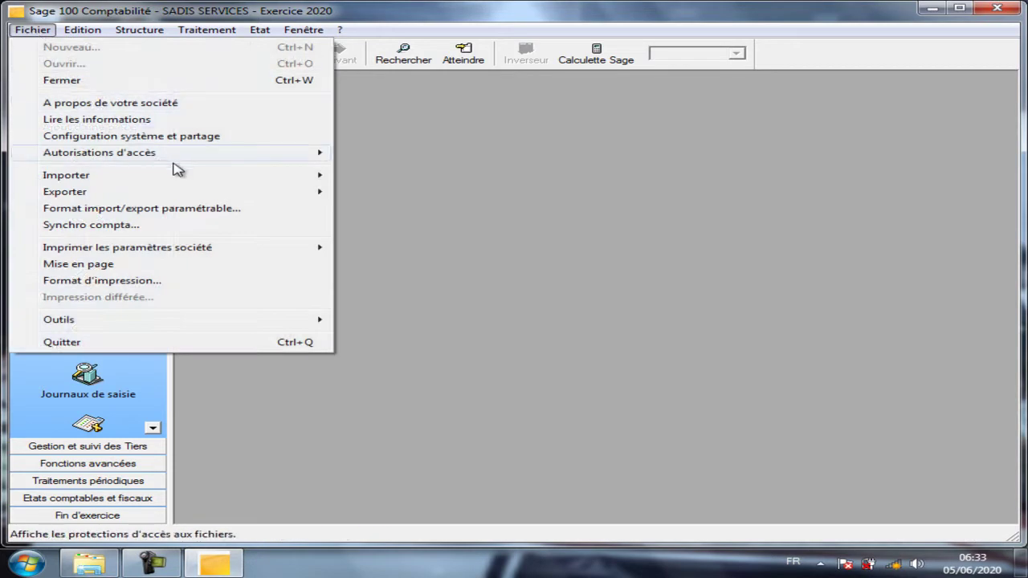
{"action": "mouse_move", "coordinate": [177, 166]}
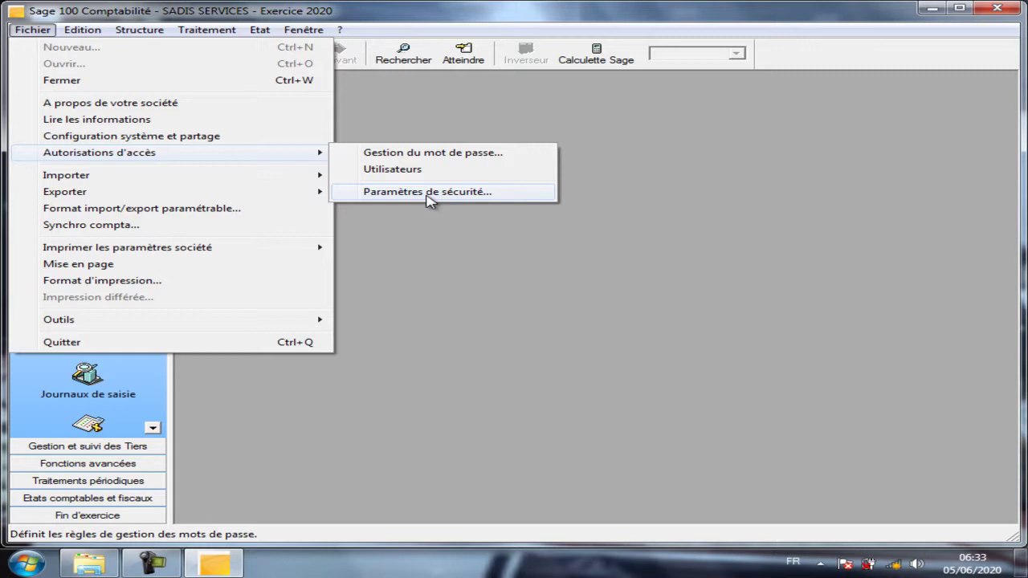
{"action": "left_click", "coordinate": [428, 192]}
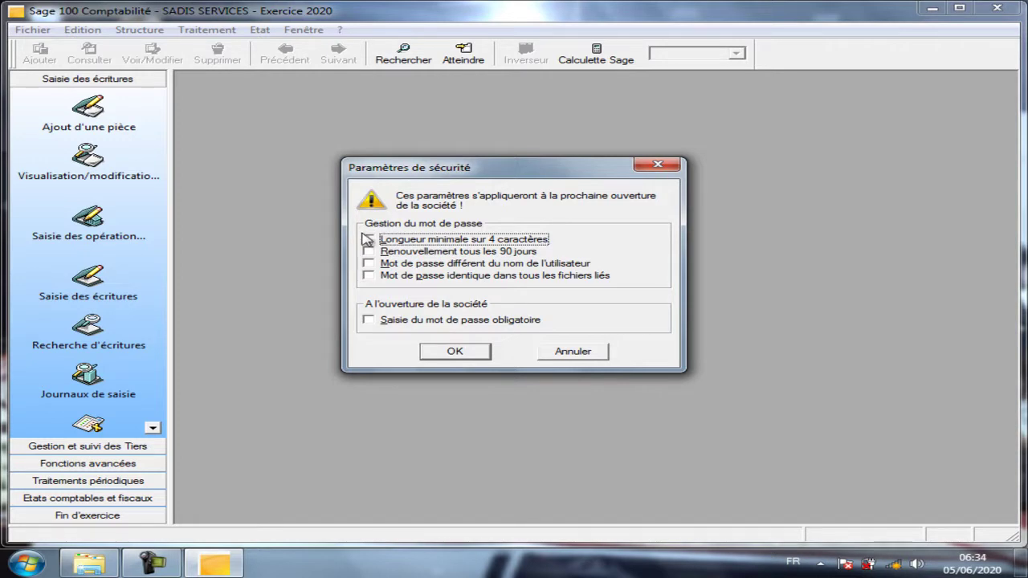
Require an opening password of at least 4 characters, renewed every 90 days, unlike the user name.
{"action": "left_click", "coordinate": [367, 238]}
{"action": "left_click", "coordinate": [369, 251]}
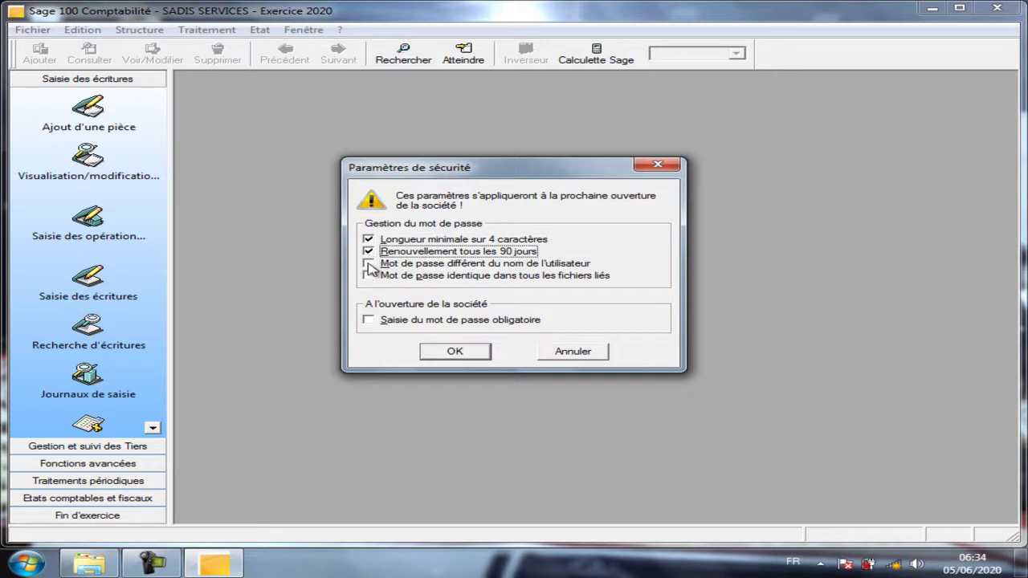
{"action": "left_click", "coordinate": [368, 263]}
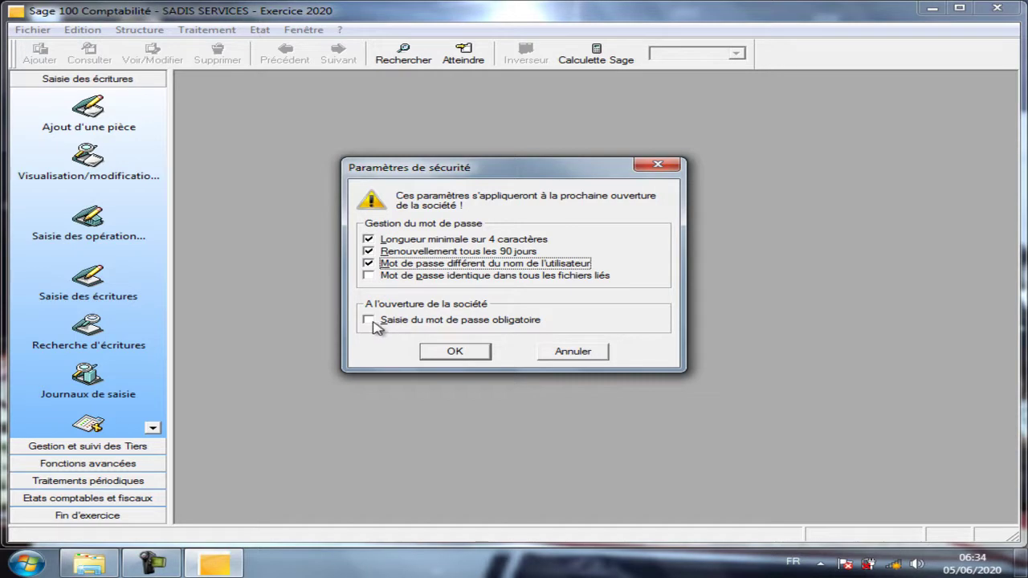
{"action": "left_click", "coordinate": [374, 323]}
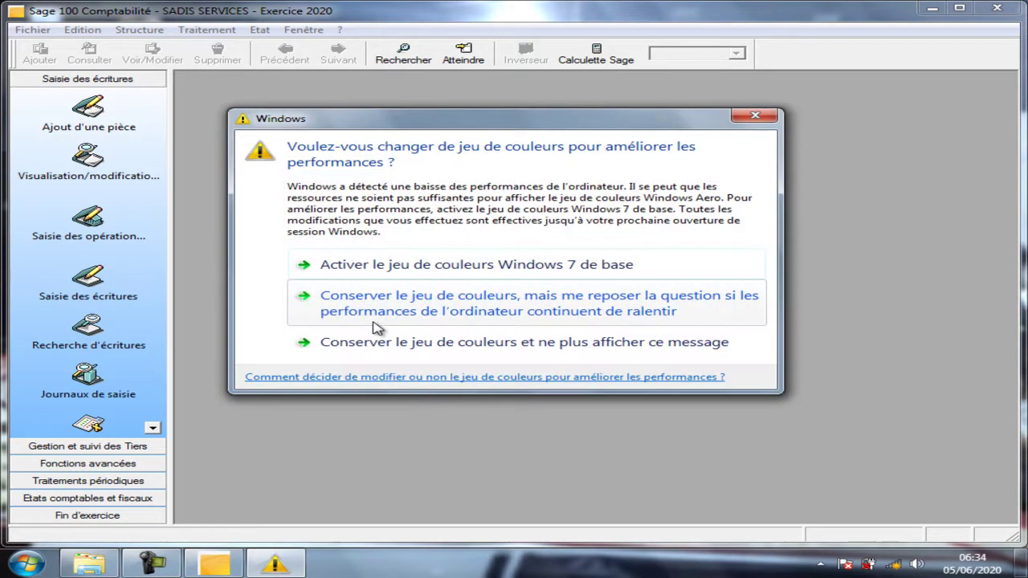
{"action": "left_click", "coordinate": [375, 337]}
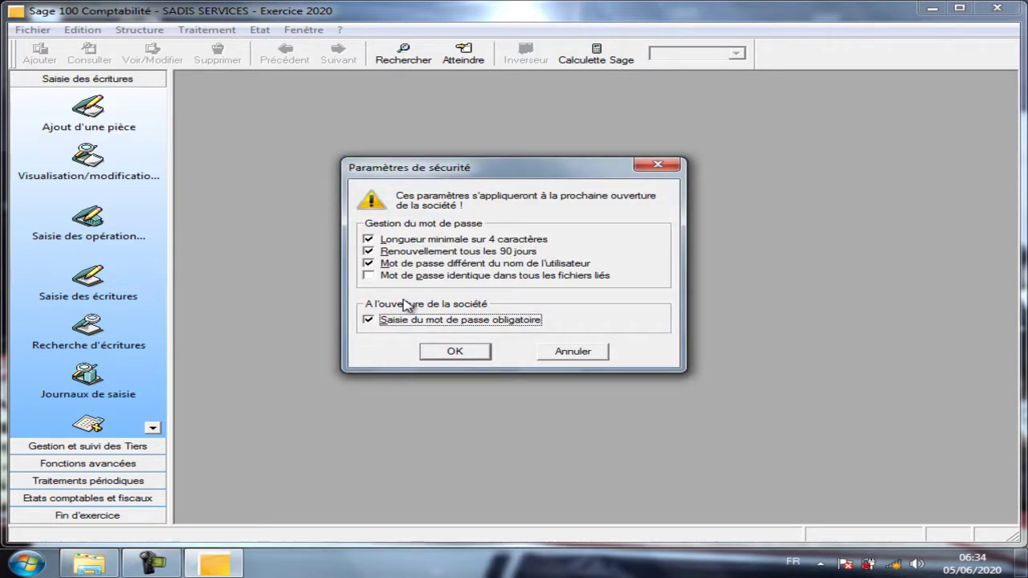
{"action": "left_click", "coordinate": [454, 353]}
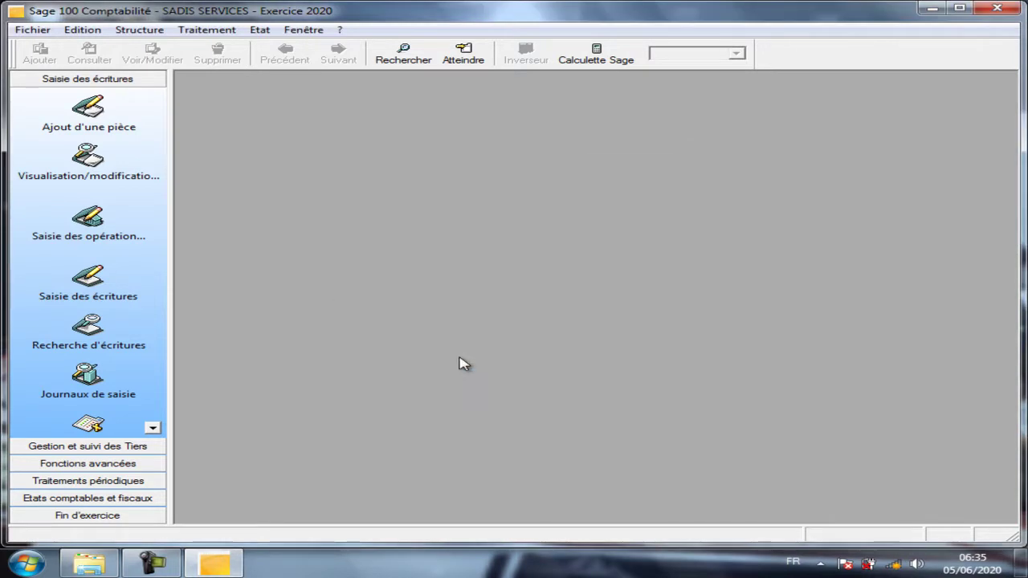
Enter and confirm a new Administrateur password in Gestion du mot de passe.
{"action": "left_click", "coordinate": [35, 31]}
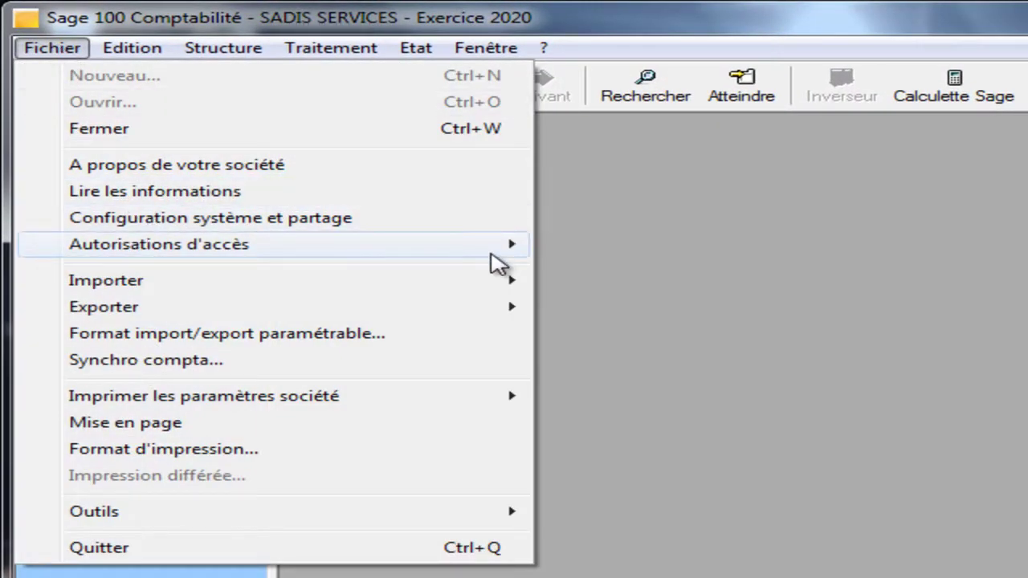
{"action": "mouse_move", "coordinate": [491, 255]}
{"action": "left_click", "coordinate": [741, 246]}
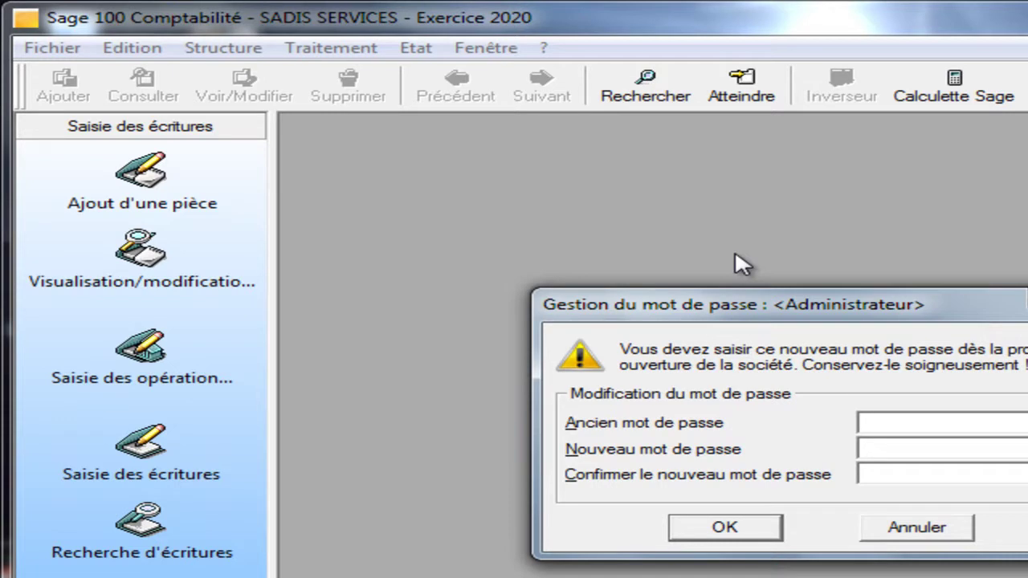
{"action": "left_click", "coordinate": [931, 452]}
{"action": "type", "text": "*****"}
{"action": "left_click", "coordinate": [964, 480]}
{"action": "type", "text": "******"}
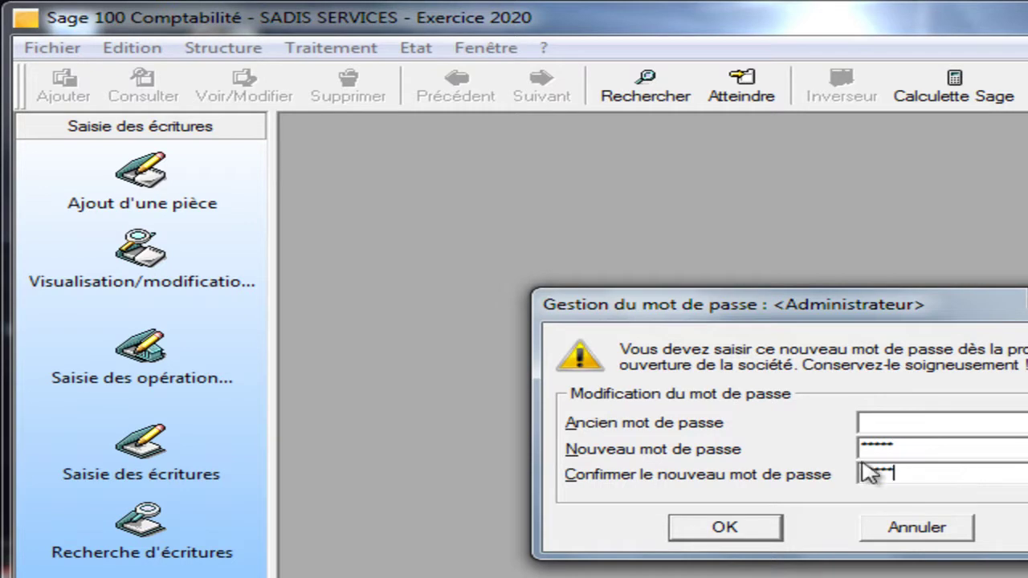
{"action": "left_click", "coordinate": [713, 527]}
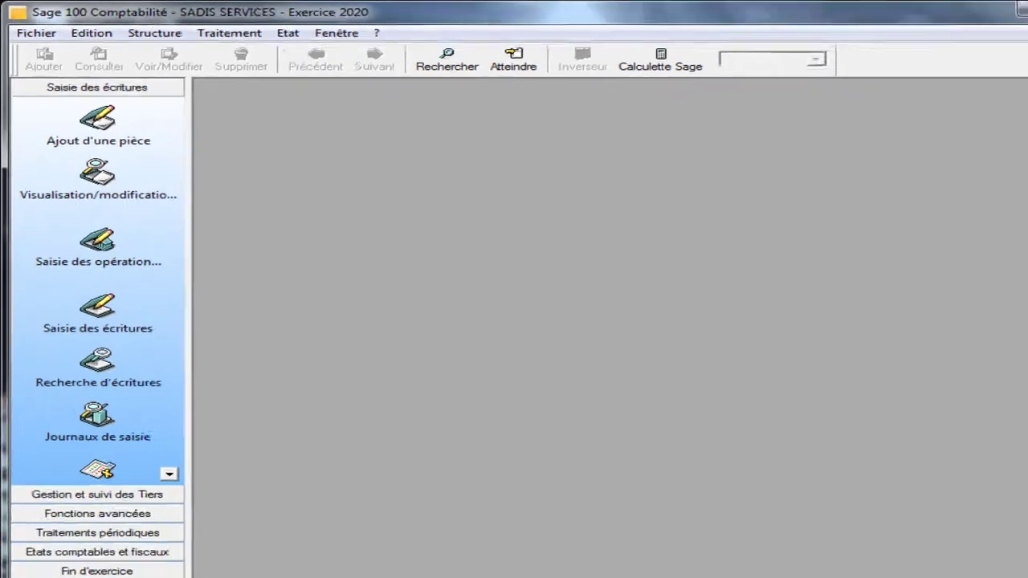
Restart Sage and reopen SADIS SERVICES as Administrateur with the new password.
{"action": "left_click", "coordinate": [1013, 10]}
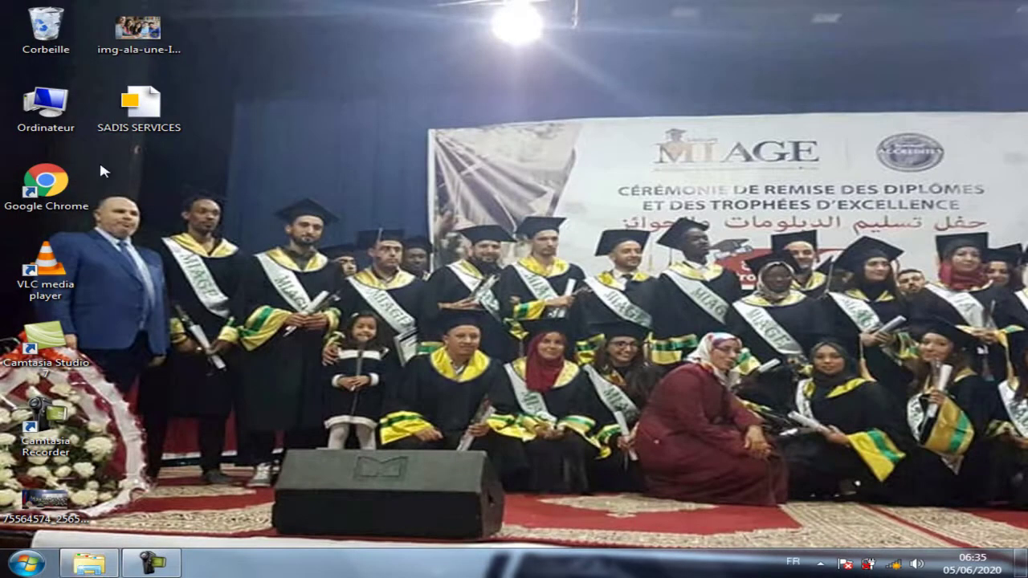
{"action": "left_click", "coordinate": [126, 120]}
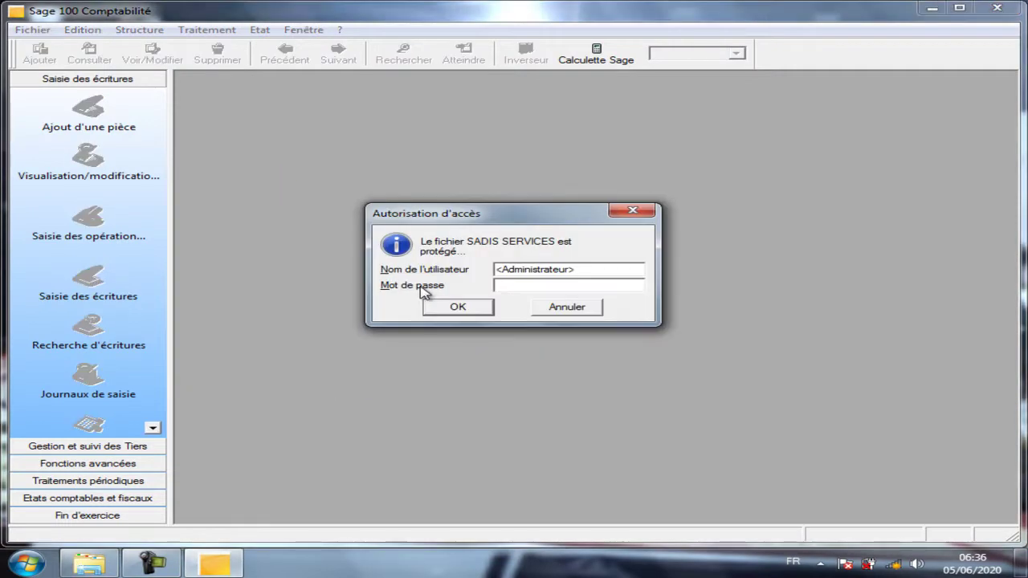
{"action": "type", "text": "******"}
{"action": "left_click", "coordinate": [465, 306]}
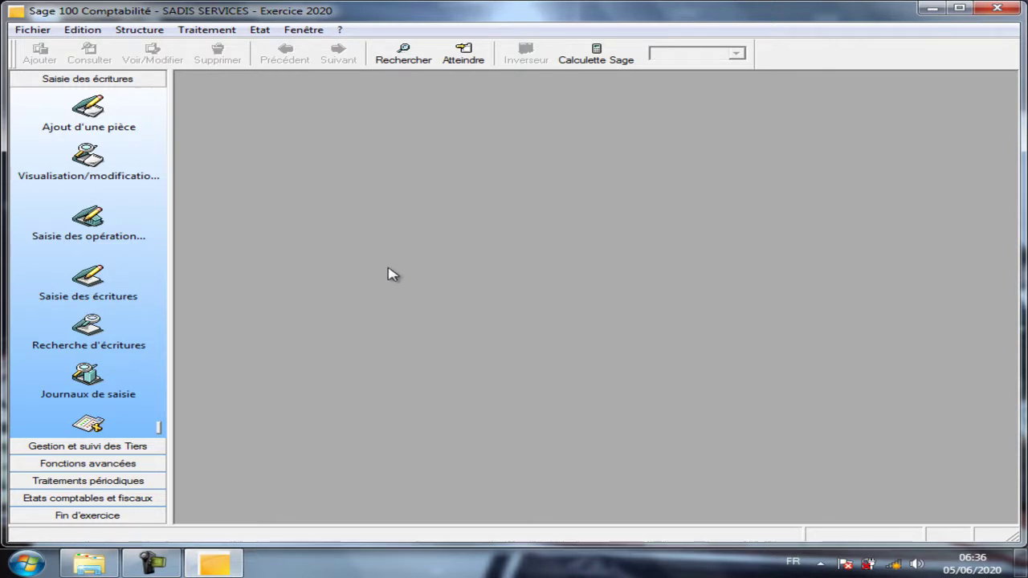
Show the Utilisateurs list from Fichier > Autorisations d'accès, containing only Administrateur.
{"action": "left_click", "coordinate": [27, 35]}
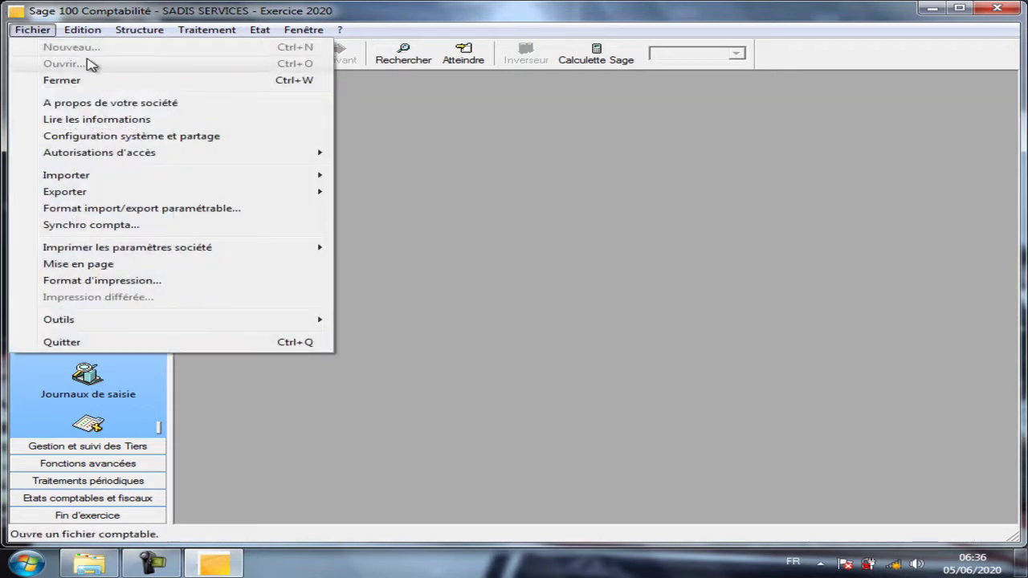
{"action": "mouse_move", "coordinate": [206, 152]}
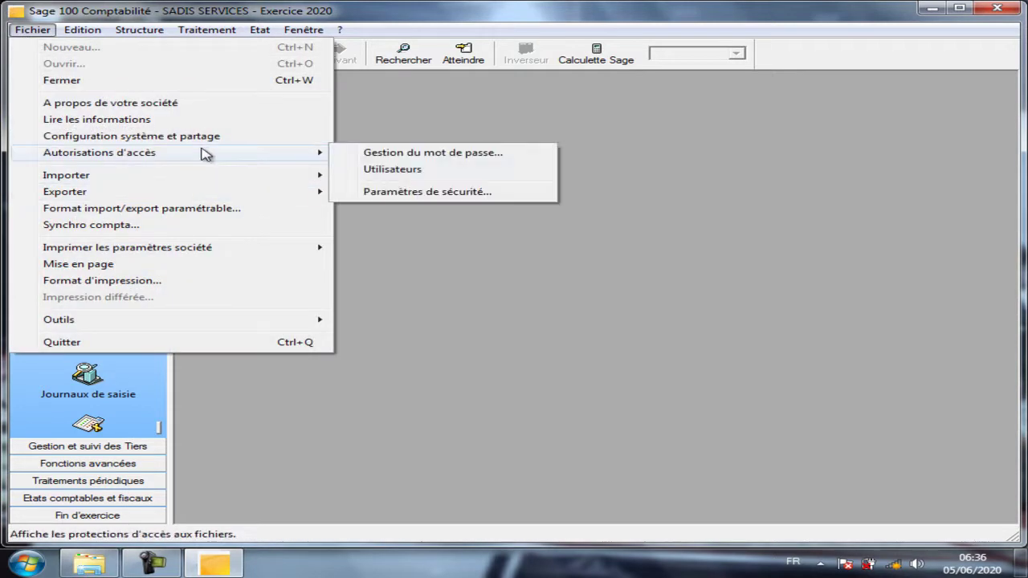
{"action": "left_click", "coordinate": [395, 178]}
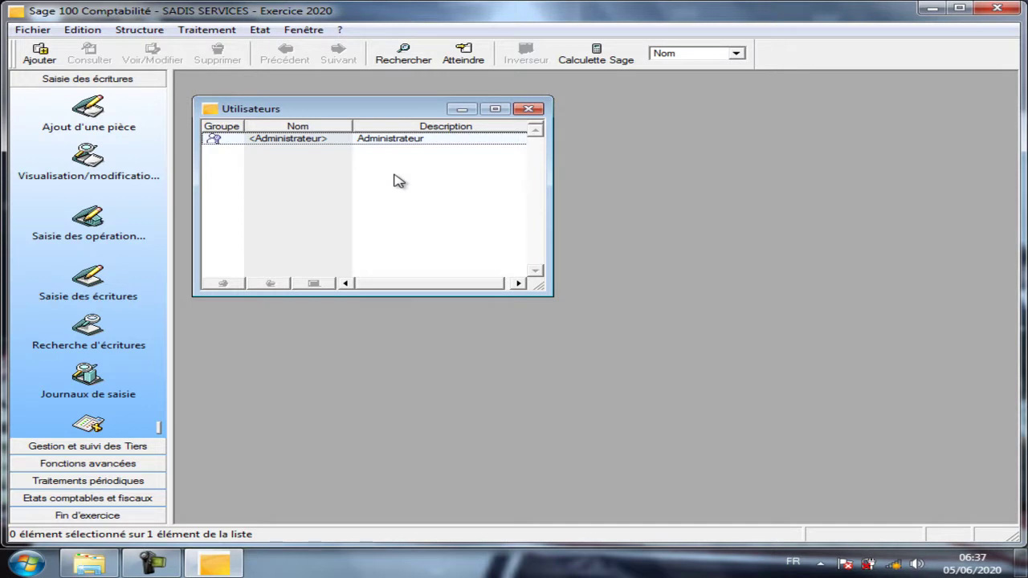
{"action": "left_click", "coordinate": [528, 108]}
{"action": "left_click", "coordinate": [30, 32]}
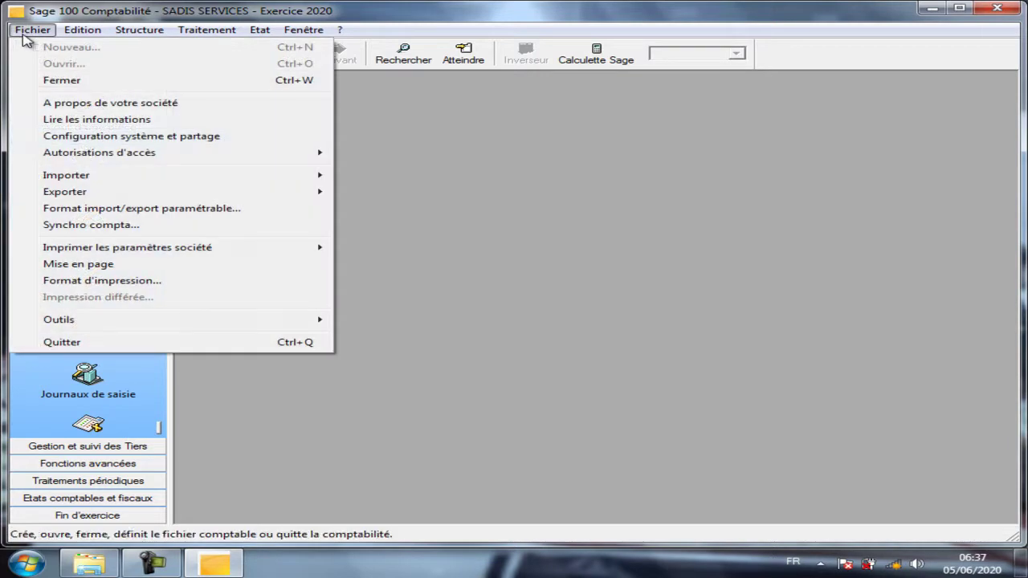
{"action": "mouse_move", "coordinate": [147, 154]}
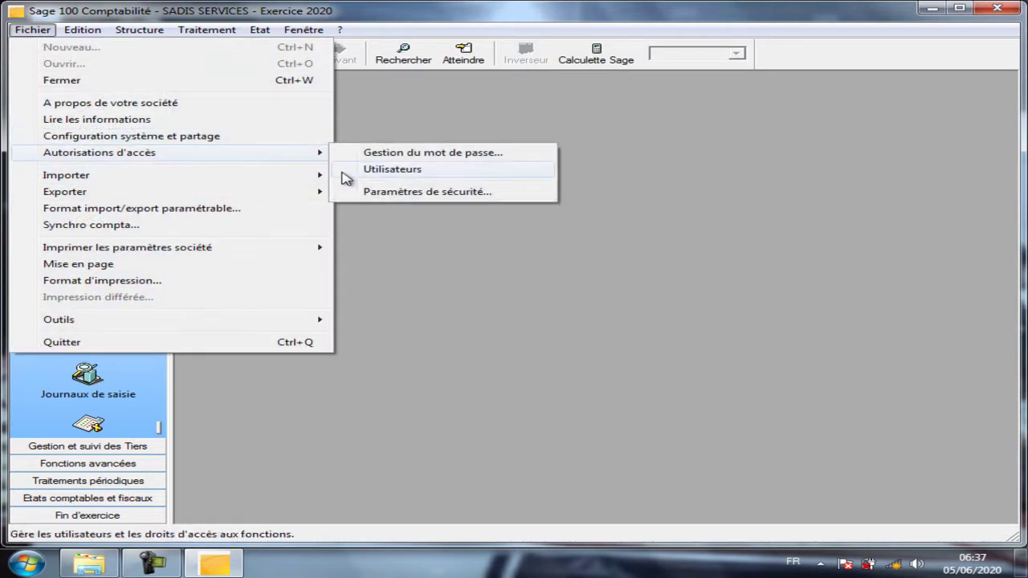
{"action": "left_click", "coordinate": [393, 172]}
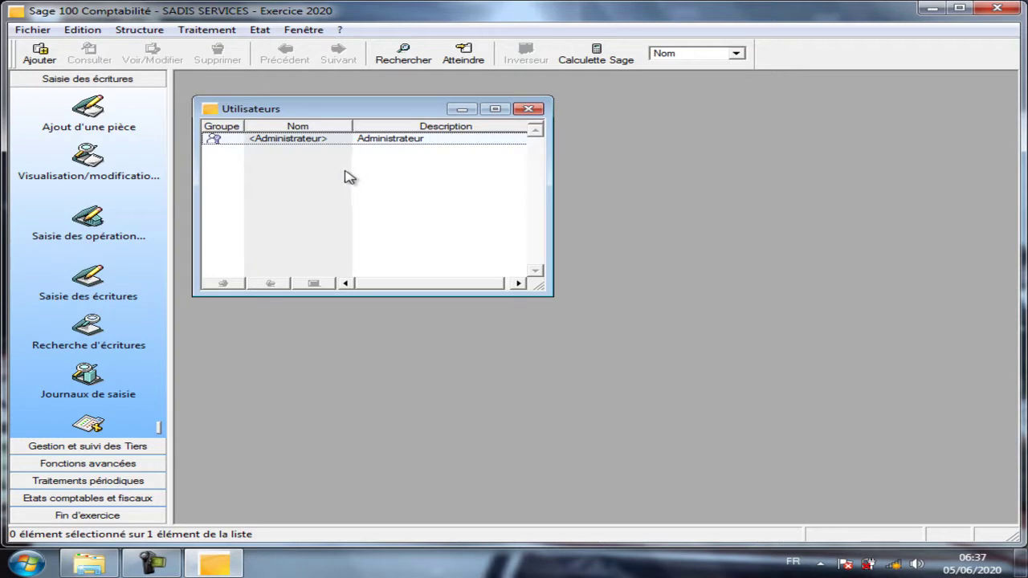
Add a new user with the accountant's user name and the description Comptable.
{"action": "left_click", "coordinate": [494, 108]}
{"action": "right_click", "coordinate": [301, 136]}
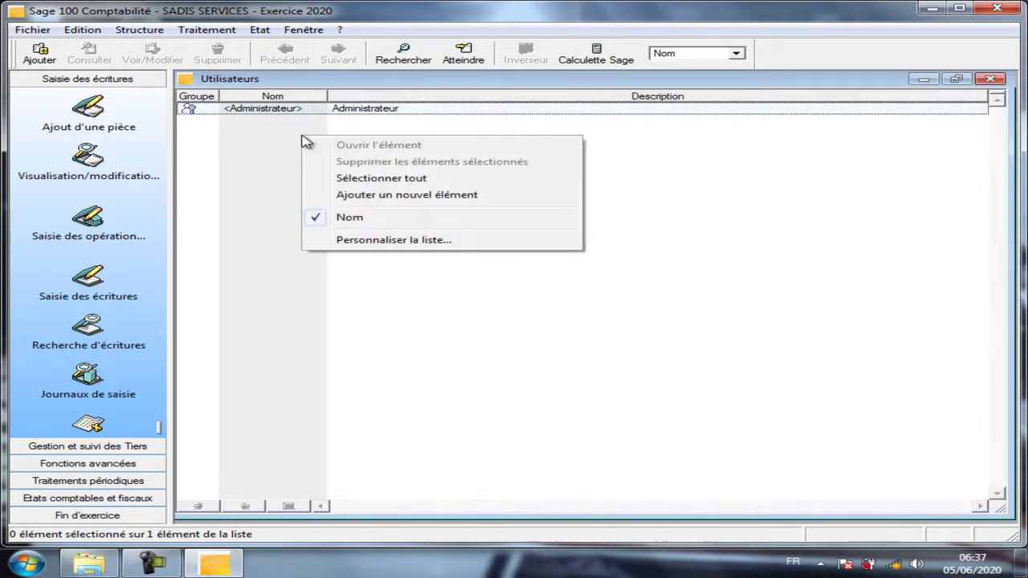
{"action": "left_click", "coordinate": [432, 196]}
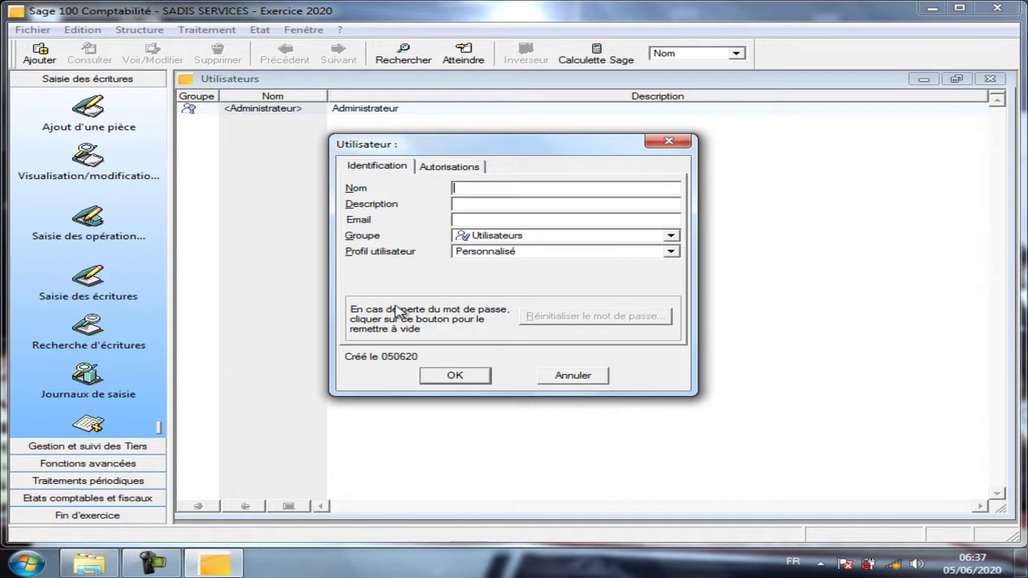
{"action": "type", "text": "YOUSSEF"}
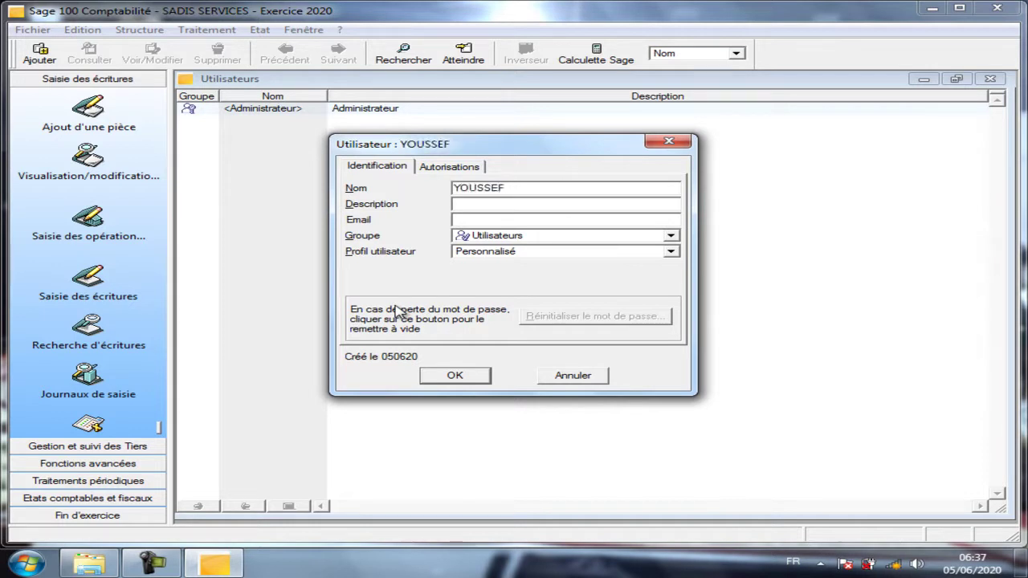
{"action": "key", "text": "Tab"}
{"action": "type", "text": "Comptable"}
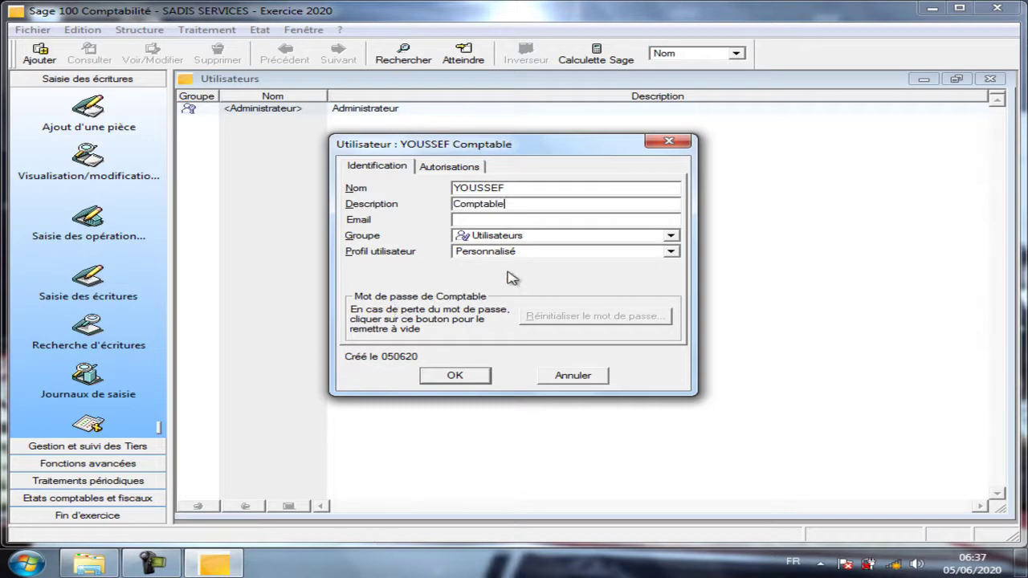
Enter the user's e-mail address, keep the Personnalisé profile, and show his Autorisations.
{"action": "left_click", "coordinate": [499, 220]}
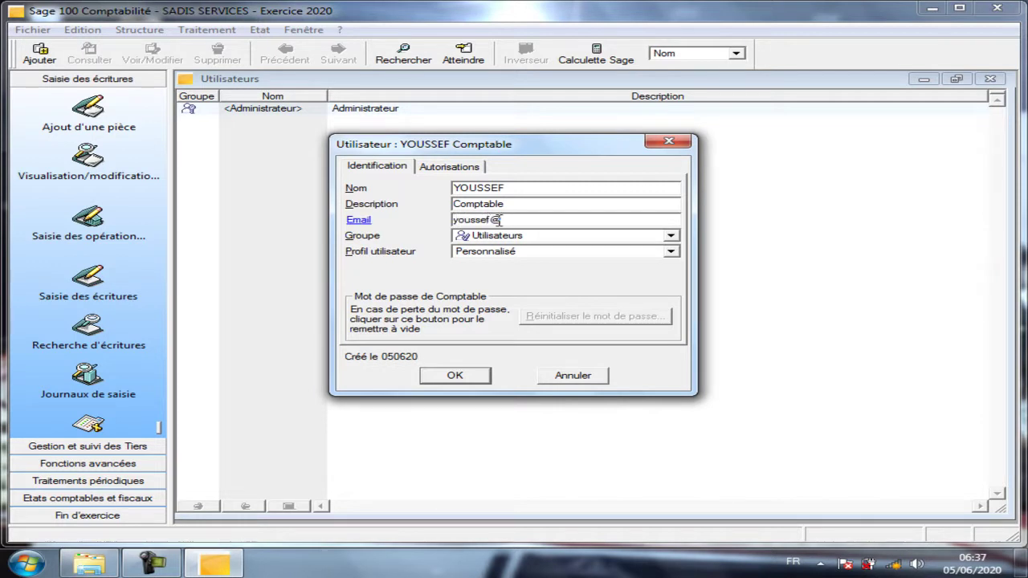
{"action": "left_click", "coordinate": [671, 251]}
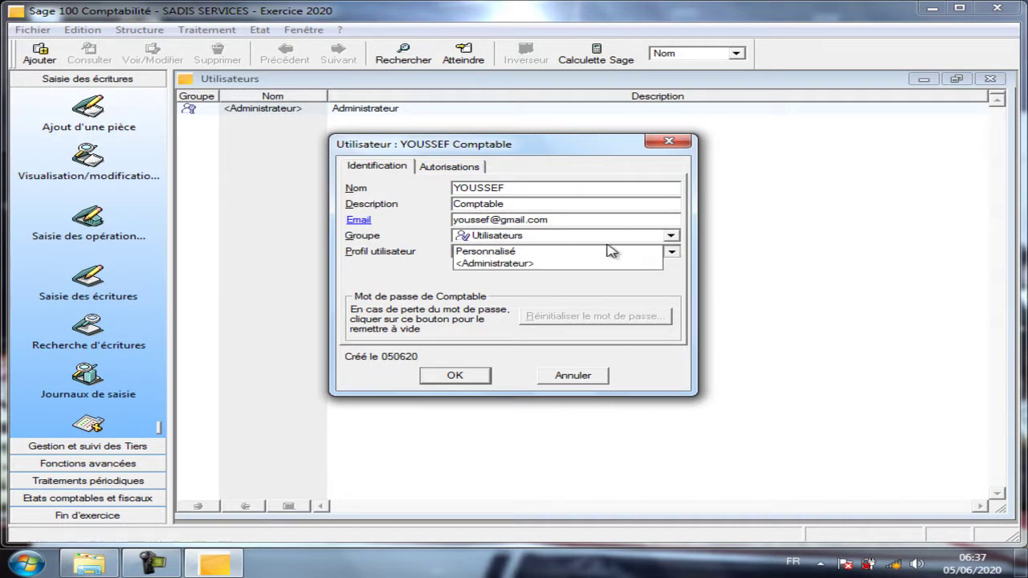
{"action": "left_click", "coordinate": [603, 252]}
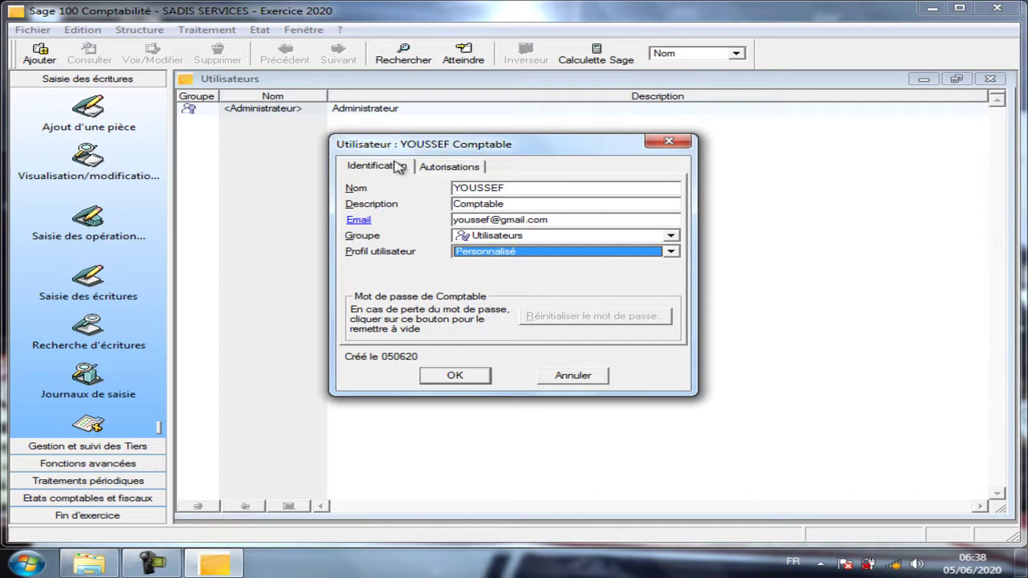
{"action": "left_click", "coordinate": [450, 170]}
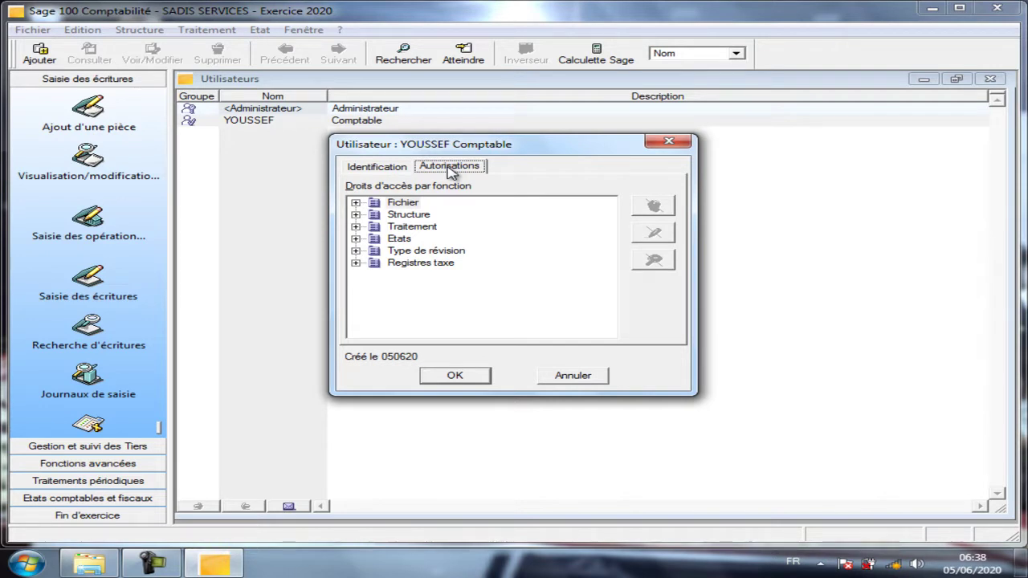
Under Fichier, block Lire les informations, Configuration système et partage, Importer au format Sage and Import paramétrable.
{"action": "left_click", "coordinate": [356, 203]}
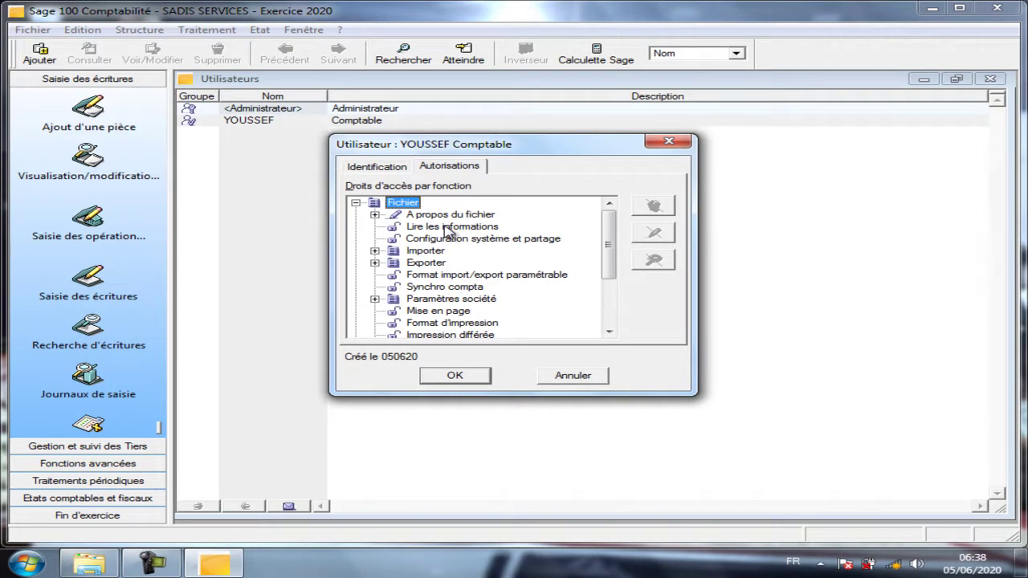
{"action": "left_click", "coordinate": [447, 228]}
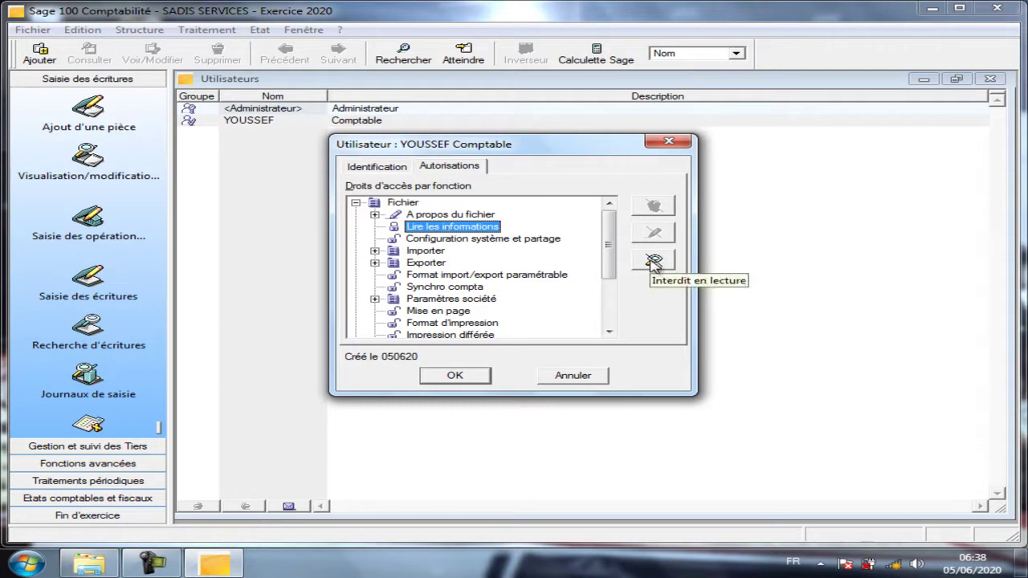
{"action": "left_click", "coordinate": [481, 239]}
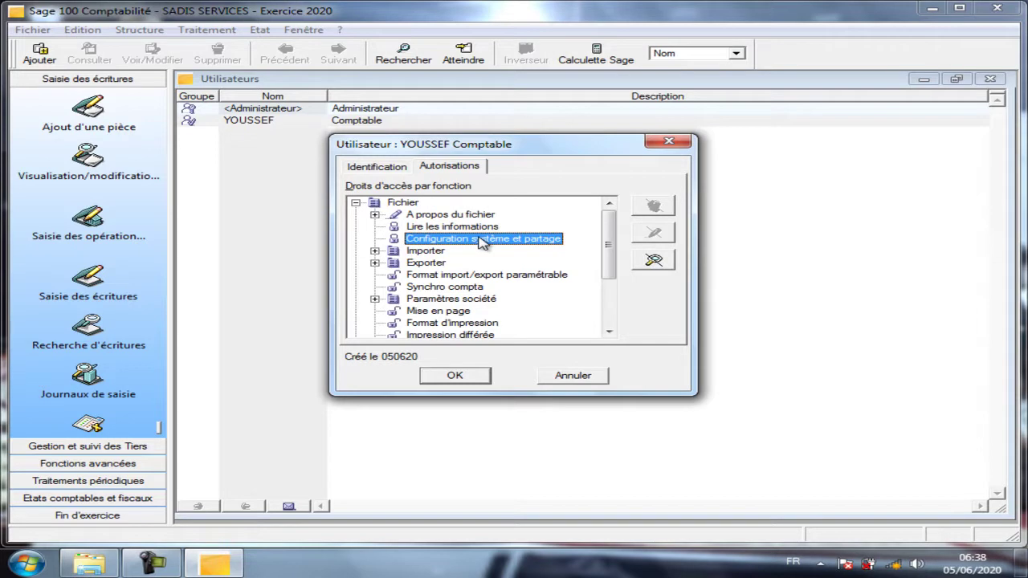
{"action": "left_click", "coordinate": [374, 250]}
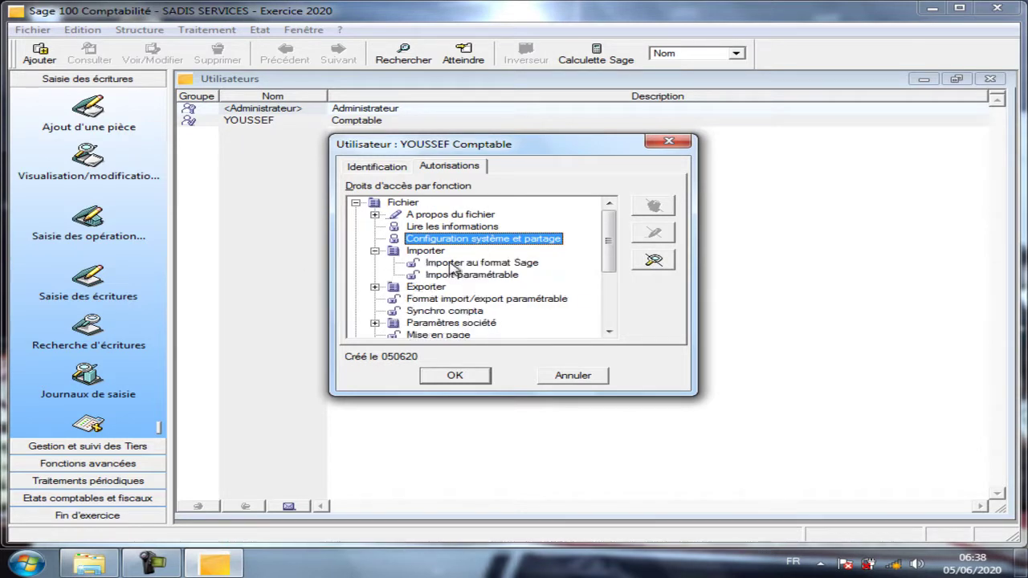
{"action": "left_click", "coordinate": [454, 265]}
{"action": "left_click", "coordinate": [454, 277]}
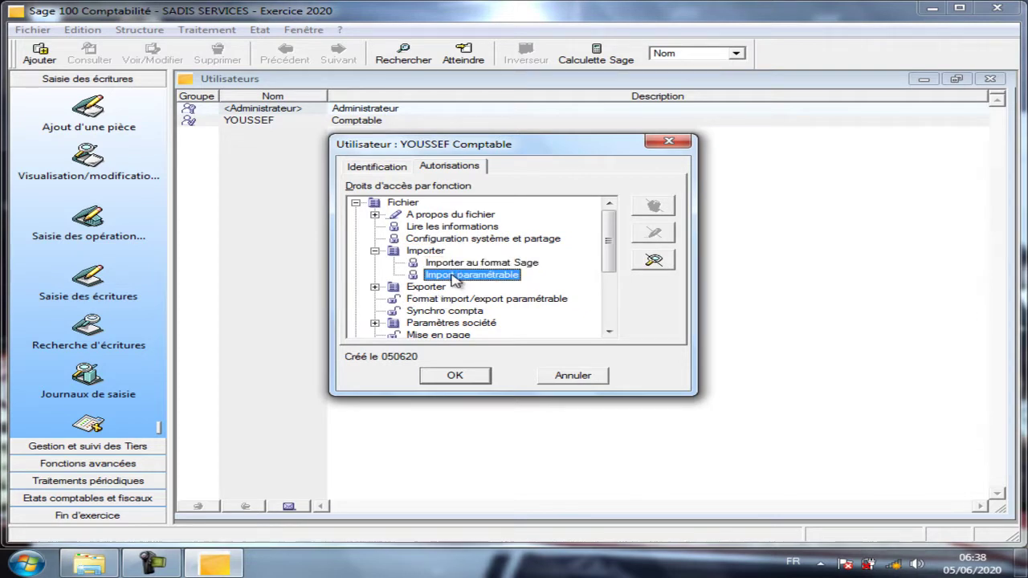
{"action": "scroll", "coordinate": [423, 301], "scroll_direction": "down", "scroll_amount": 2}
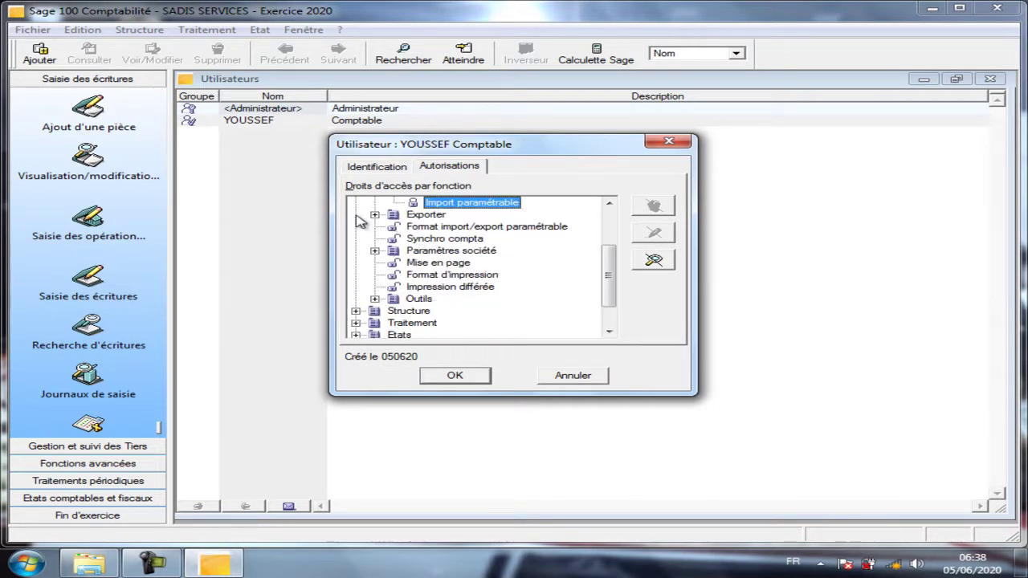
Block Format import/export paramétrable, Synchro compta and Outils > Purge des extraits.
{"action": "left_click", "coordinate": [440, 228]}
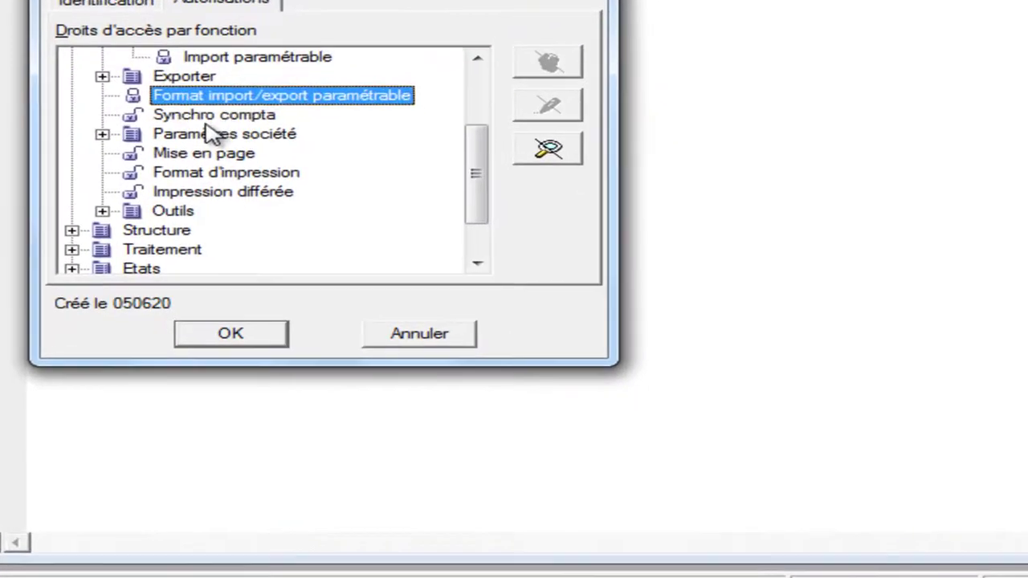
{"action": "left_click", "coordinate": [207, 117]}
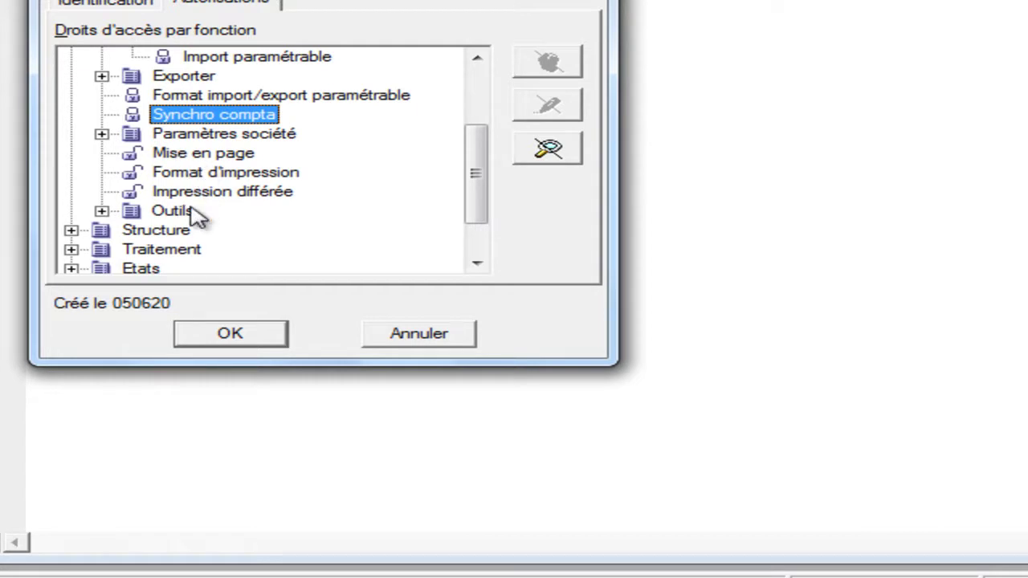
{"action": "scroll", "coordinate": [196, 217], "scroll_direction": "down", "scroll_amount": 1}
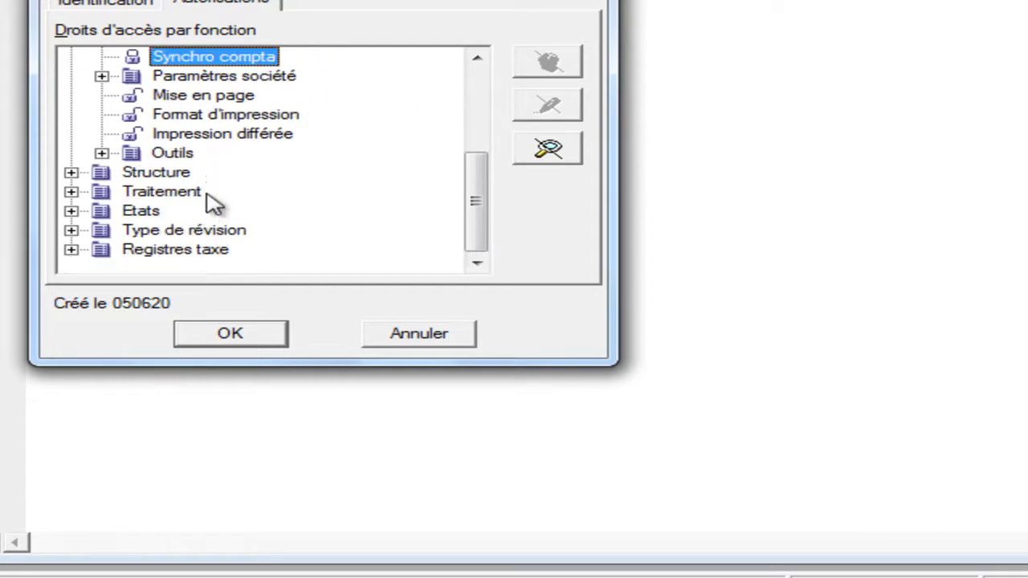
{"action": "left_click", "coordinate": [102, 153]}
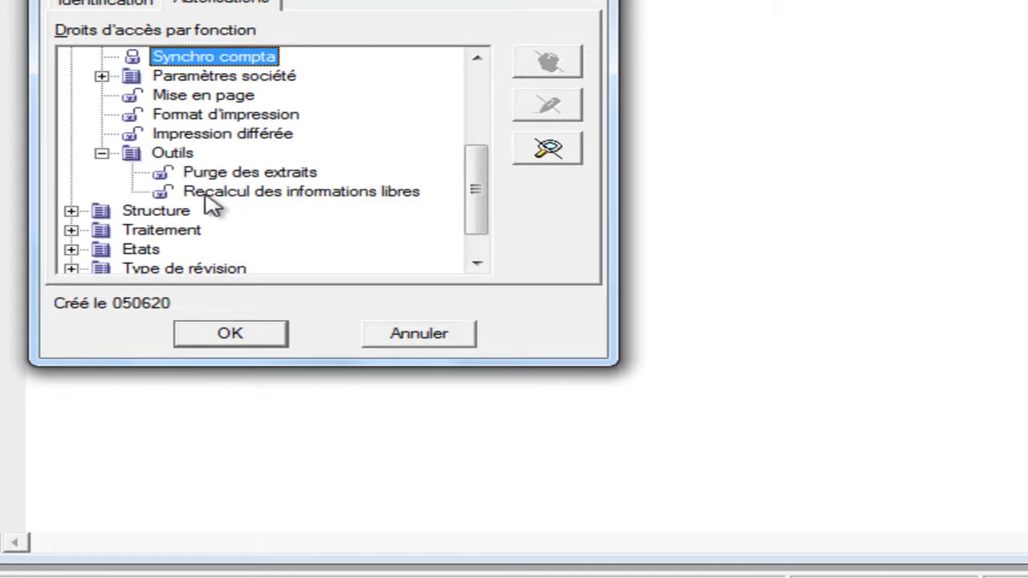
{"action": "left_click", "coordinate": [217, 178]}
{"action": "left_click", "coordinate": [216, 178]}
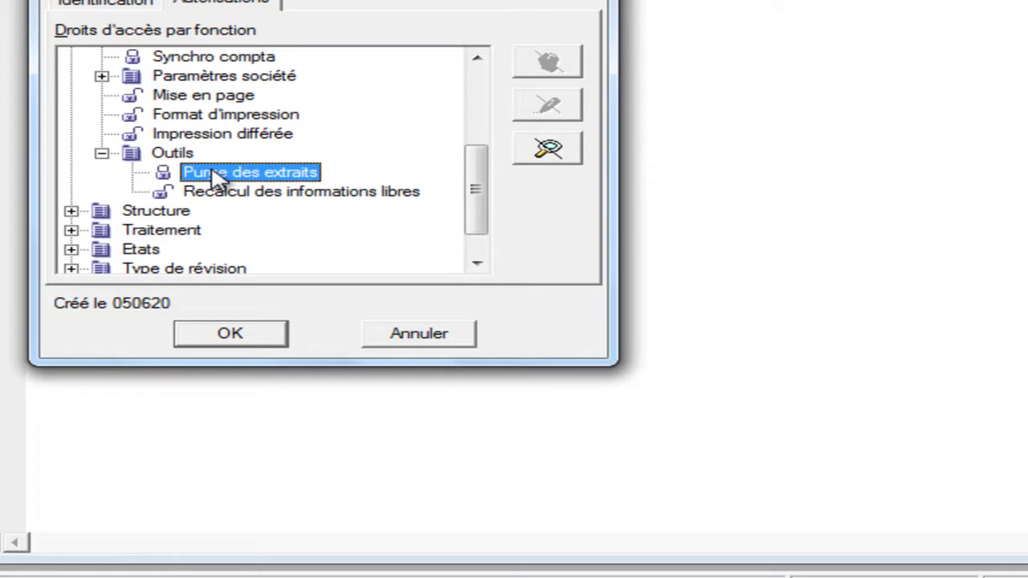
Adjust the Structure > Plan comptable rights, leaving Budgets with full access.
{"action": "left_click", "coordinate": [71, 212]}
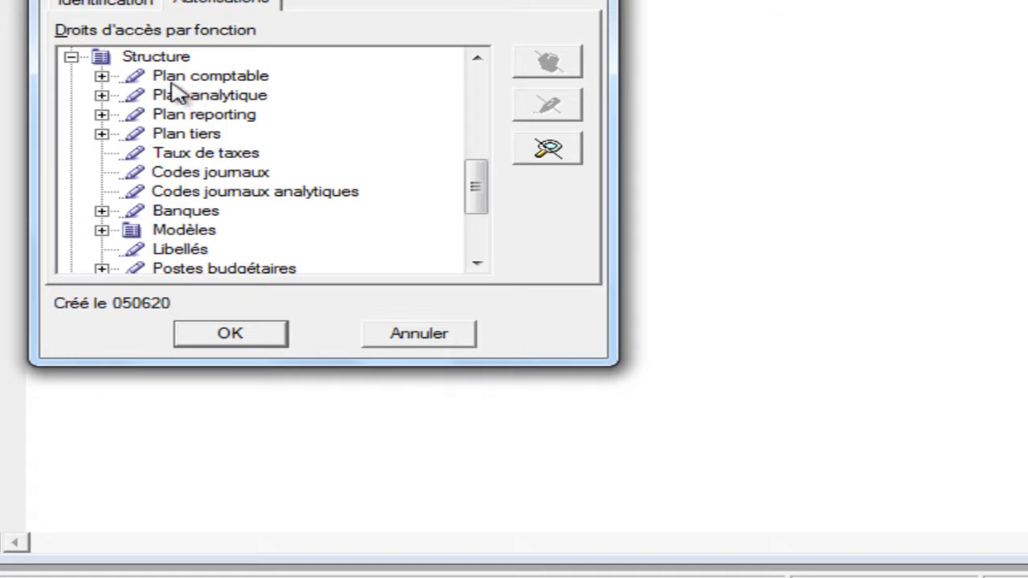
{"action": "left_click", "coordinate": [102, 77]}
{"action": "left_click", "coordinate": [206, 97]}
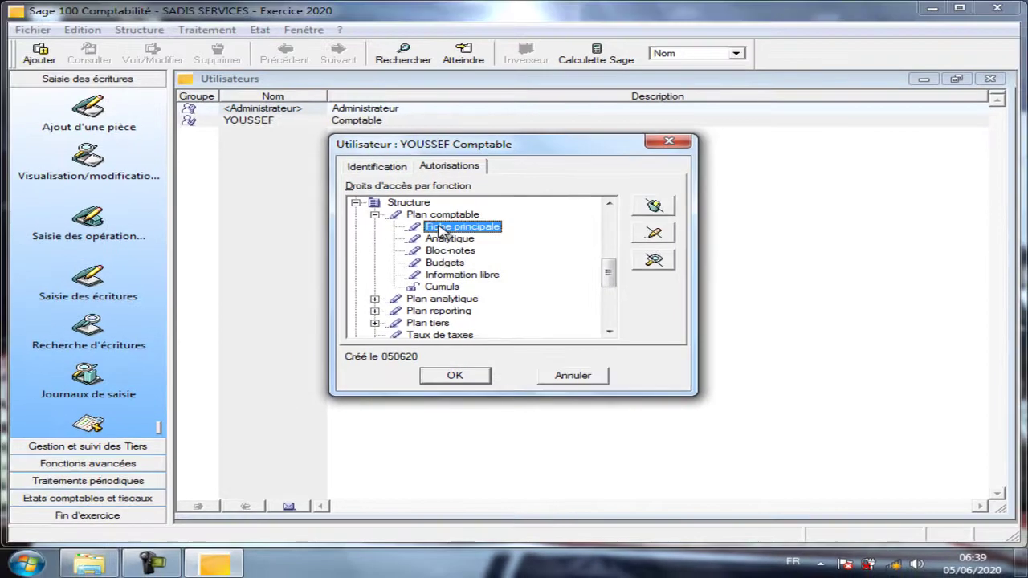
{"action": "left_click", "coordinate": [441, 239]}
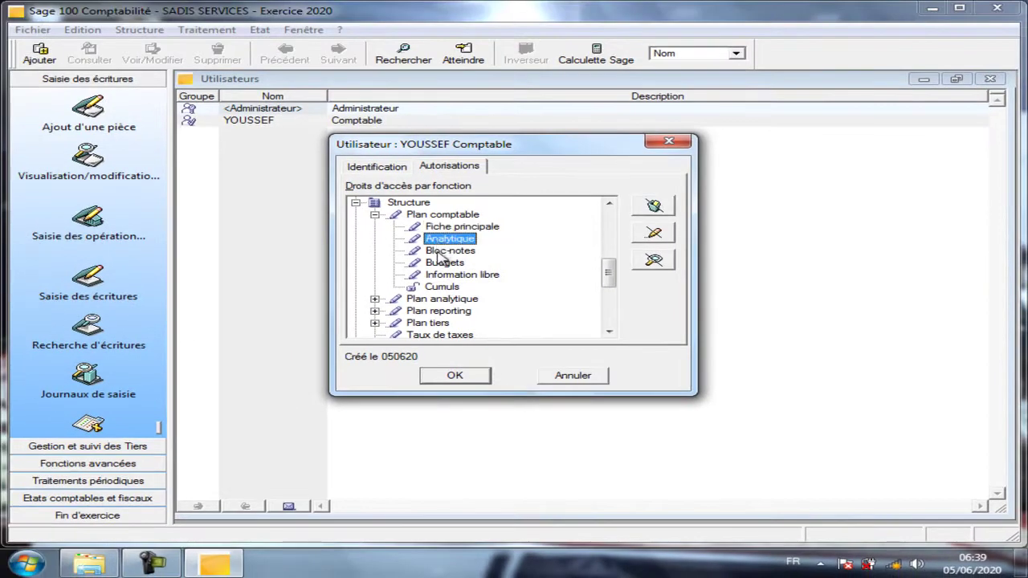
{"action": "left_click", "coordinate": [443, 251]}
{"action": "left_click", "coordinate": [446, 262]}
{"action": "left_click", "coordinate": [454, 275]}
{"action": "left_click", "coordinate": [451, 263]}
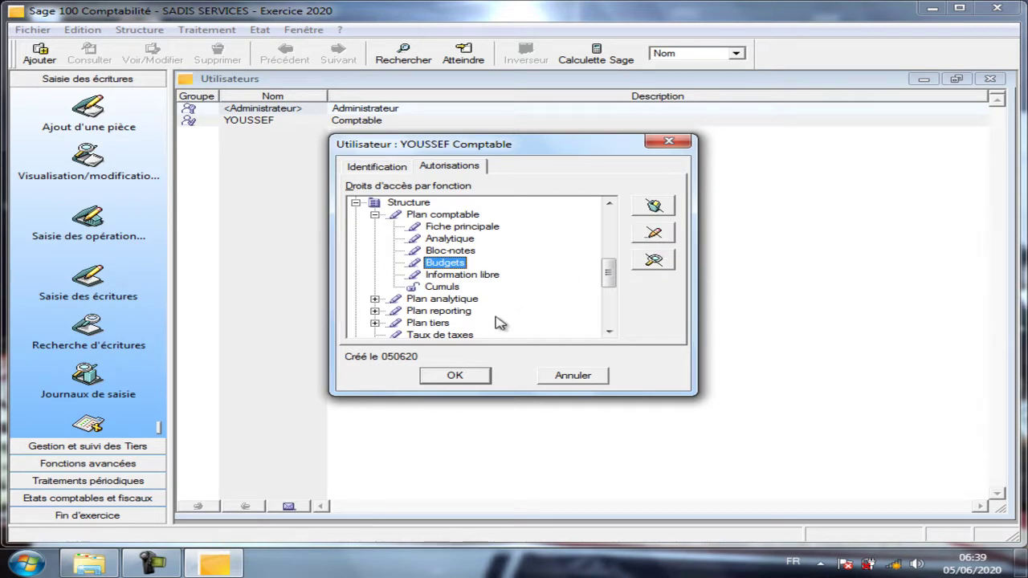
Review the Identification details and save the Comptable user's record with OK.
{"action": "scroll", "coordinate": [502, 317], "scroll_direction": "down", "scroll_amount": 1}
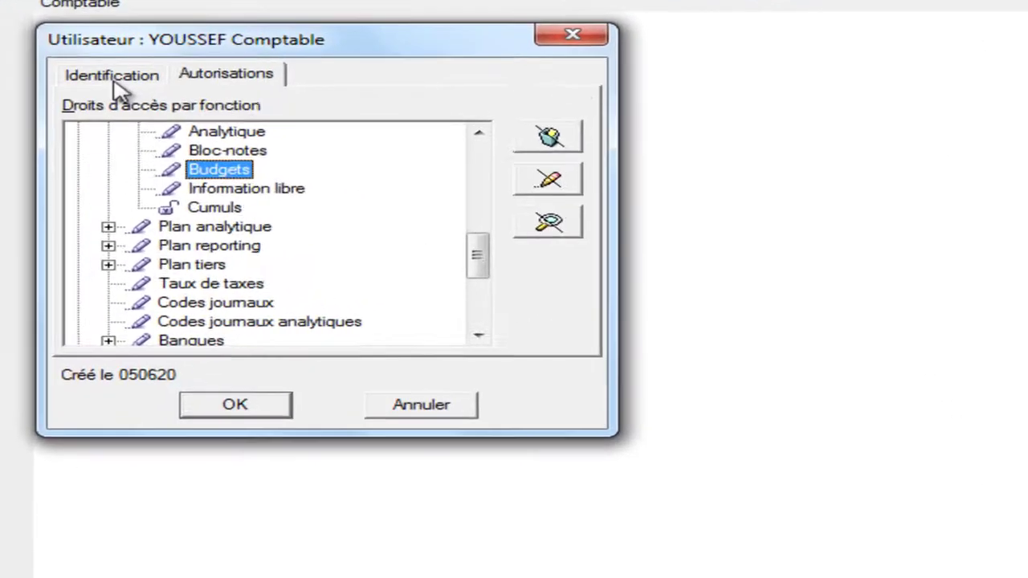
{"action": "left_click", "coordinate": [113, 77]}
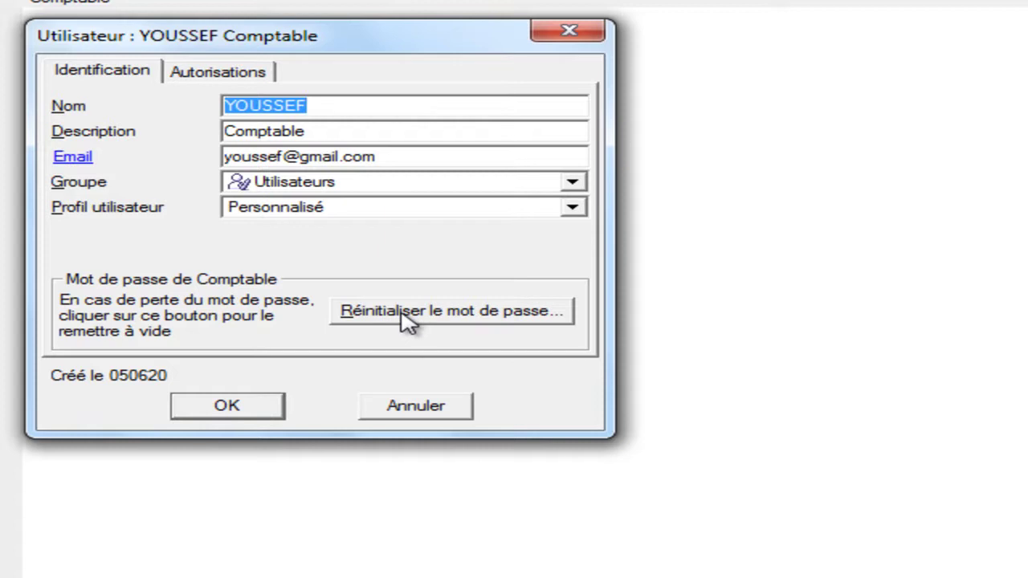
{"action": "left_click", "coordinate": [228, 408]}
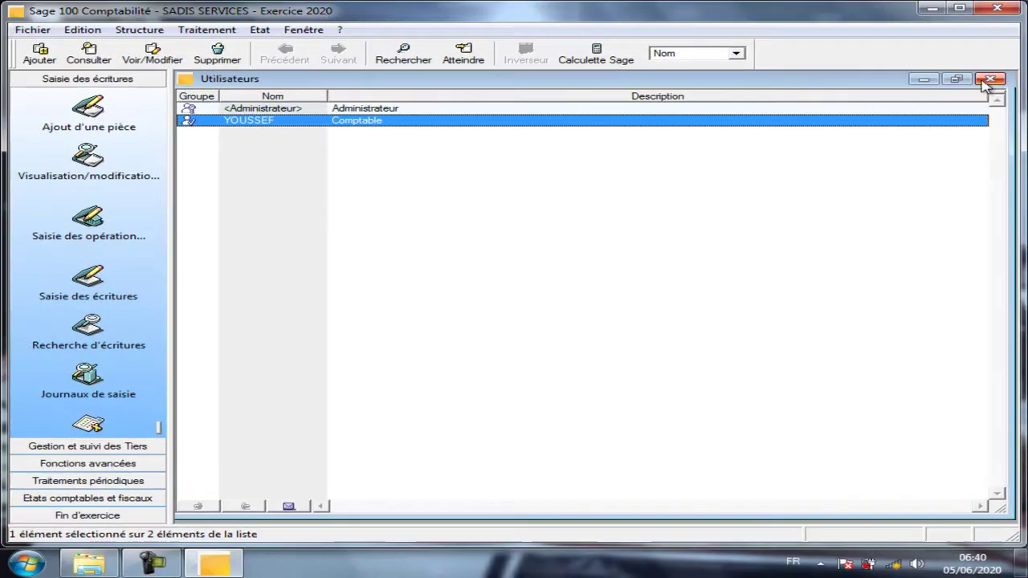
Reopen the Utilisateurs list to verify Administrateur and the Comptable user are listed, then close it.
{"action": "left_click", "coordinate": [992, 81]}
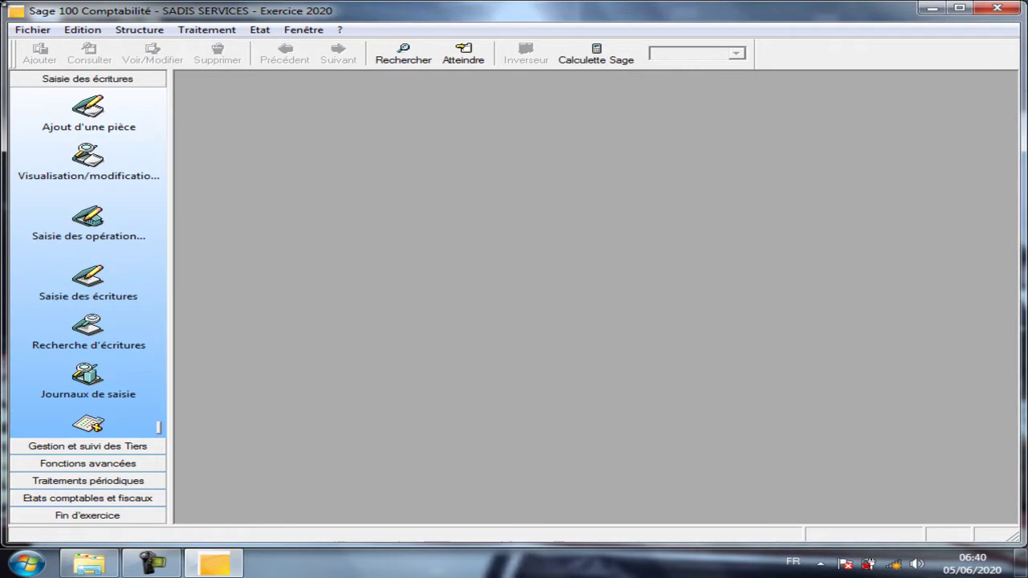
{"action": "left_click", "coordinate": [31, 34]}
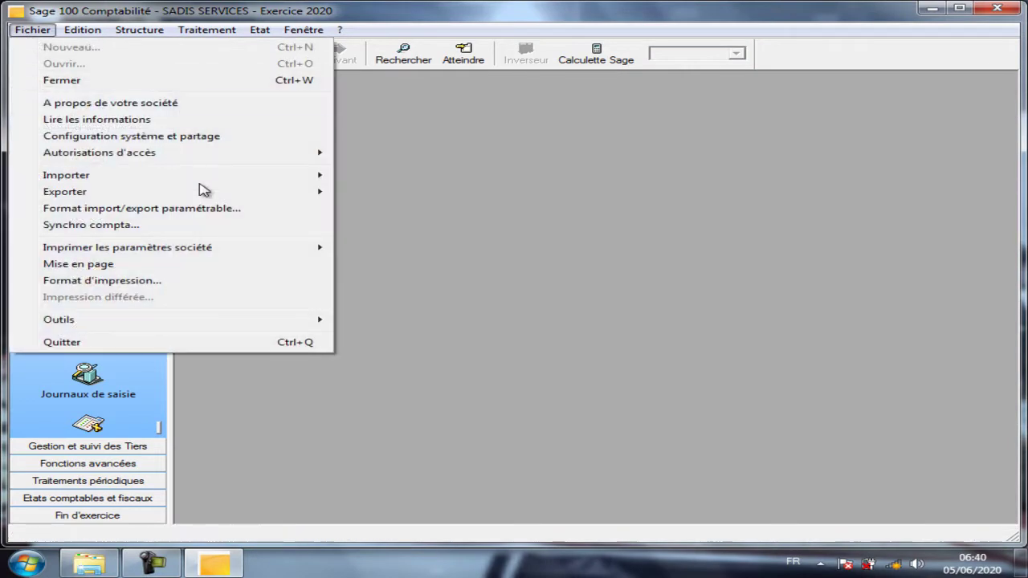
{"action": "mouse_move", "coordinate": [214, 160]}
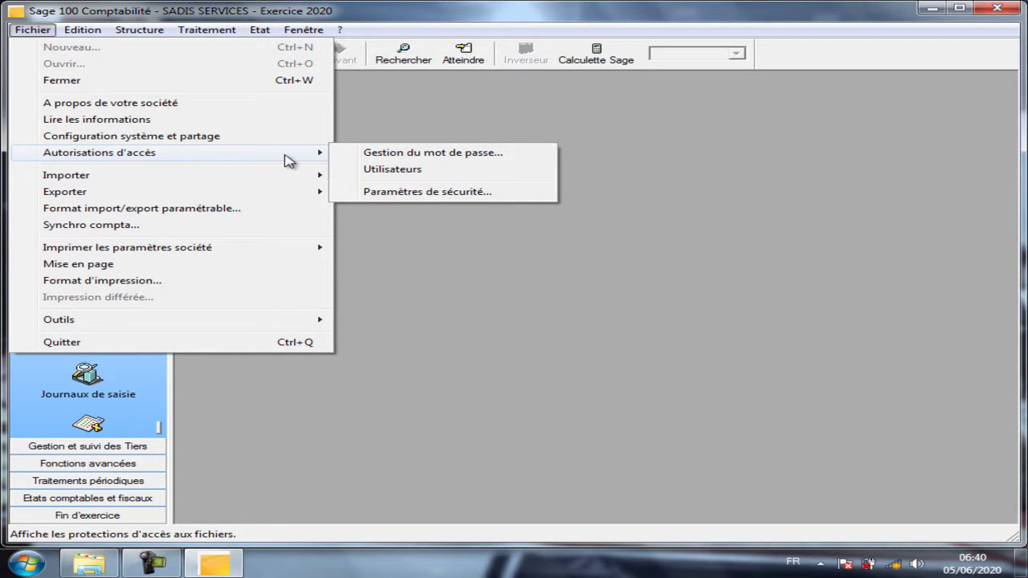
{"action": "left_click", "coordinate": [353, 169]}
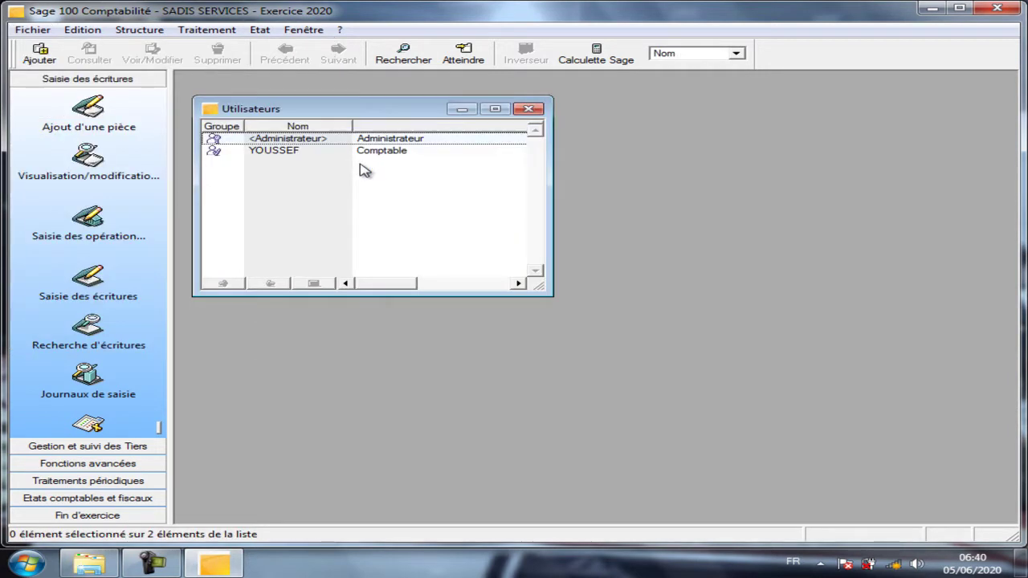
{"action": "left_click", "coordinate": [527, 109]}
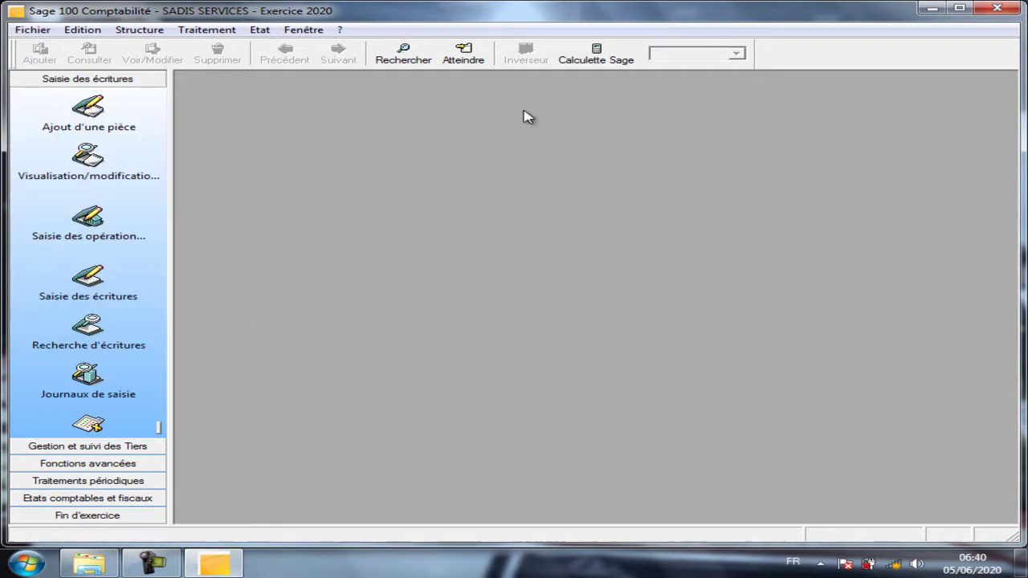